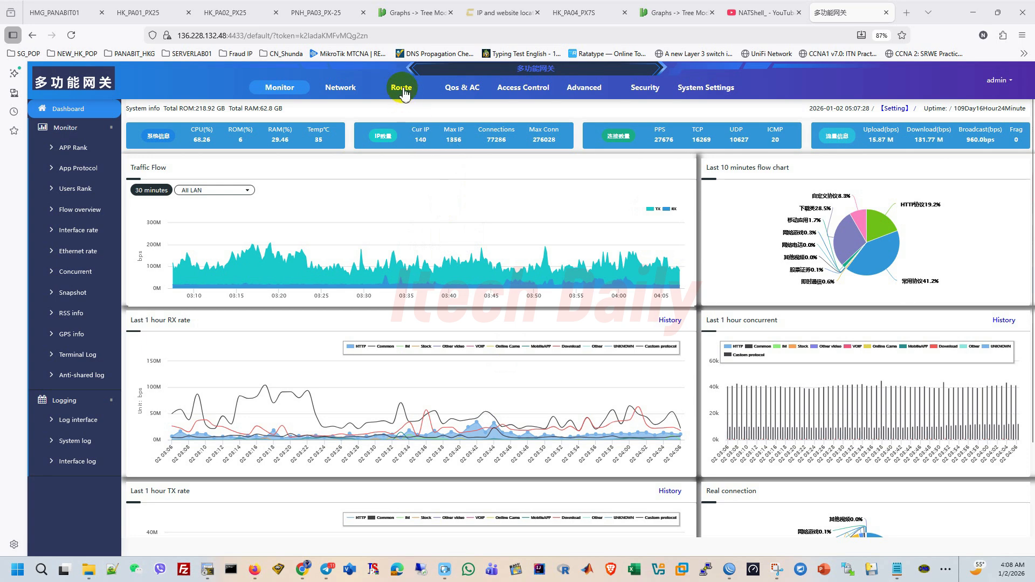
# Review the L2TP client list and the connection settings of account yy-01, leaving them unchanged.
pyautogui.click(355, 90)
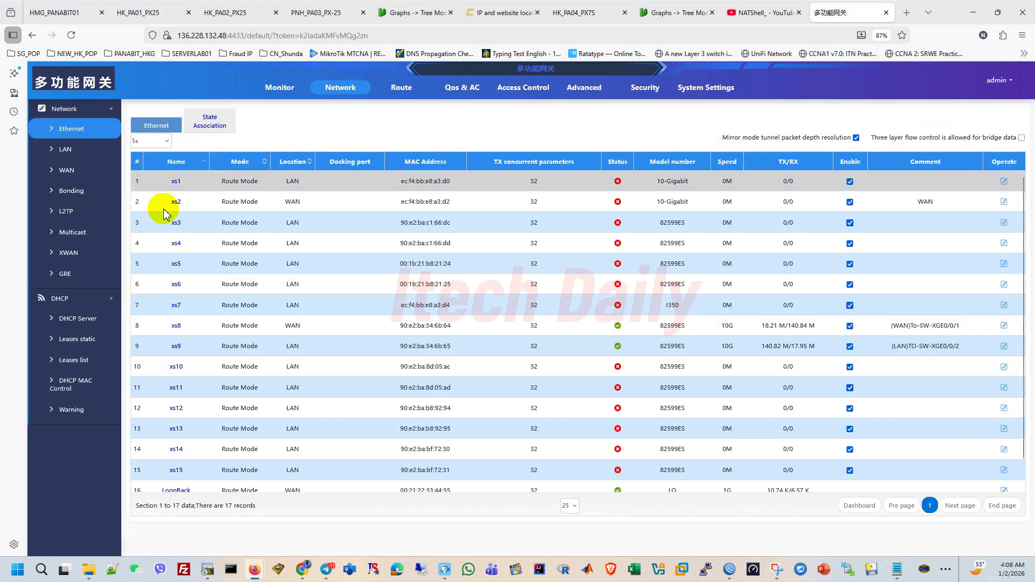
pyautogui.click(66, 211)
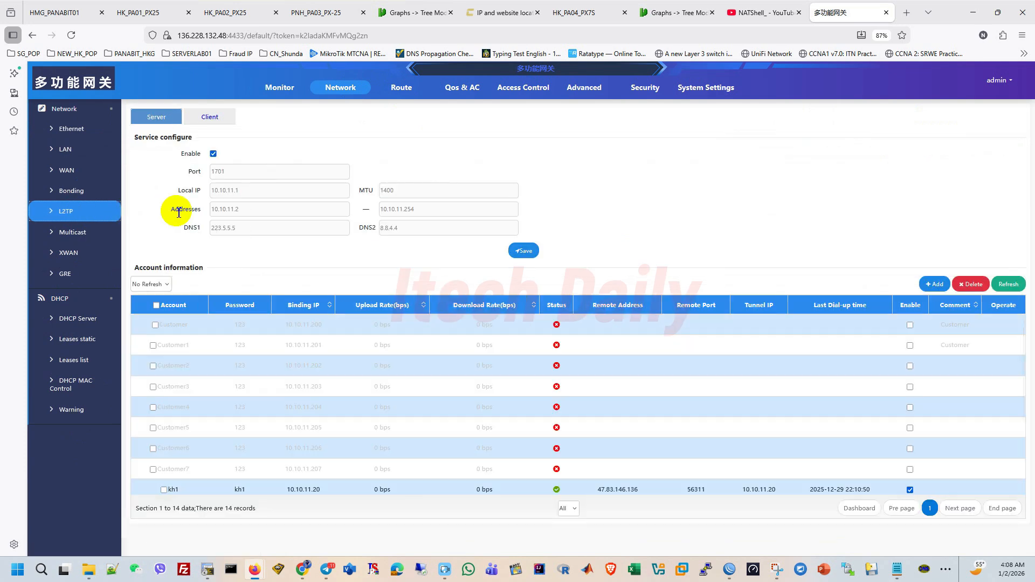
pyautogui.click(215, 117)
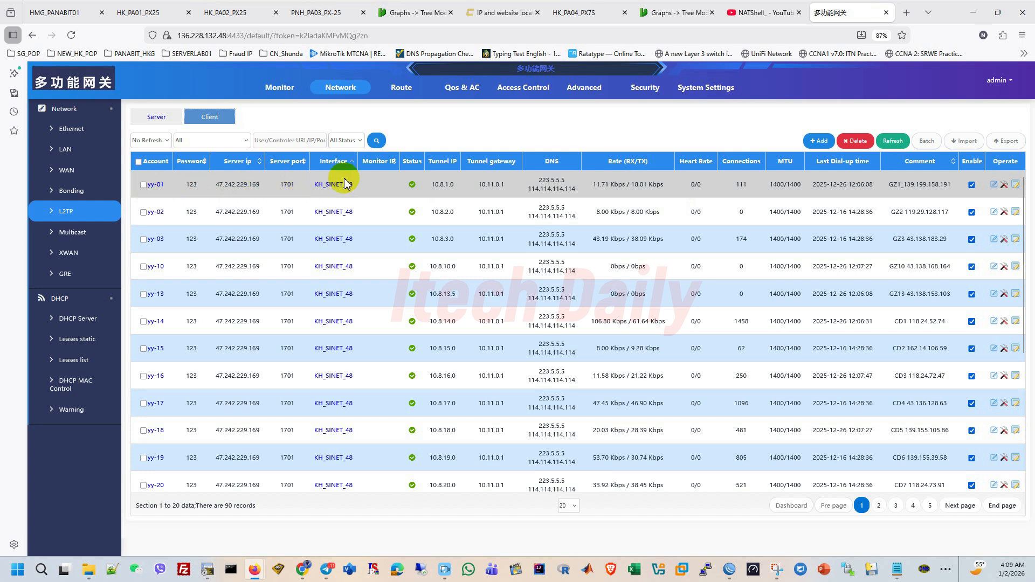
pyautogui.click(994, 185)
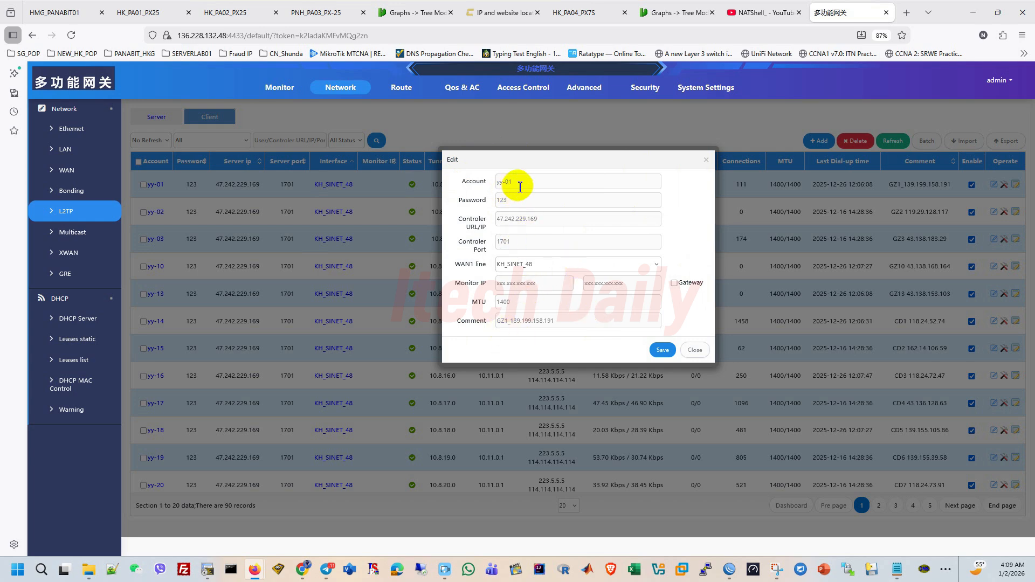
pyautogui.click(696, 349)
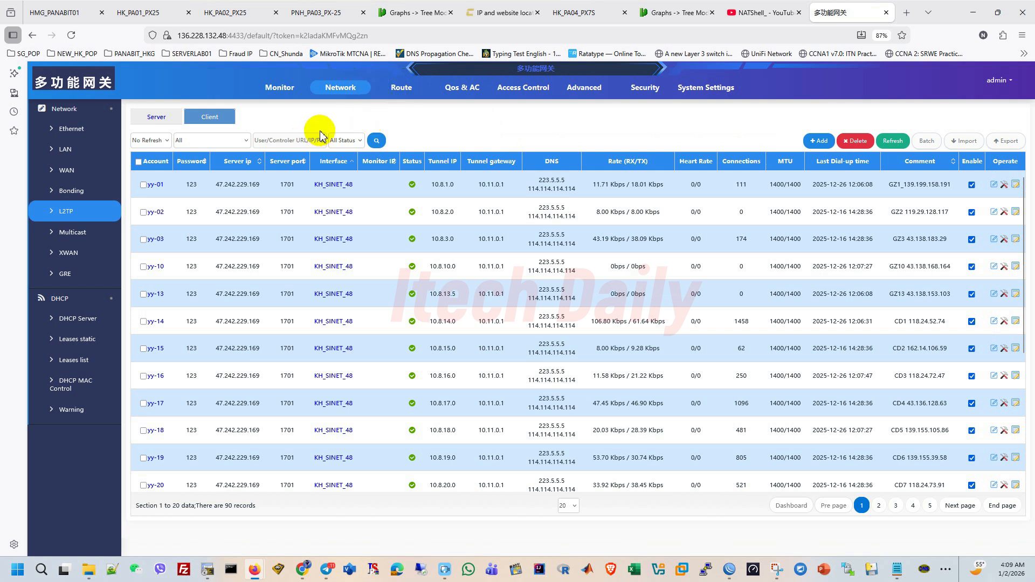
# Open the priority 187 policy route YY_C05-10IP-100M for editing and review its name, priority and matching conditions.
pyautogui.click(401, 89)
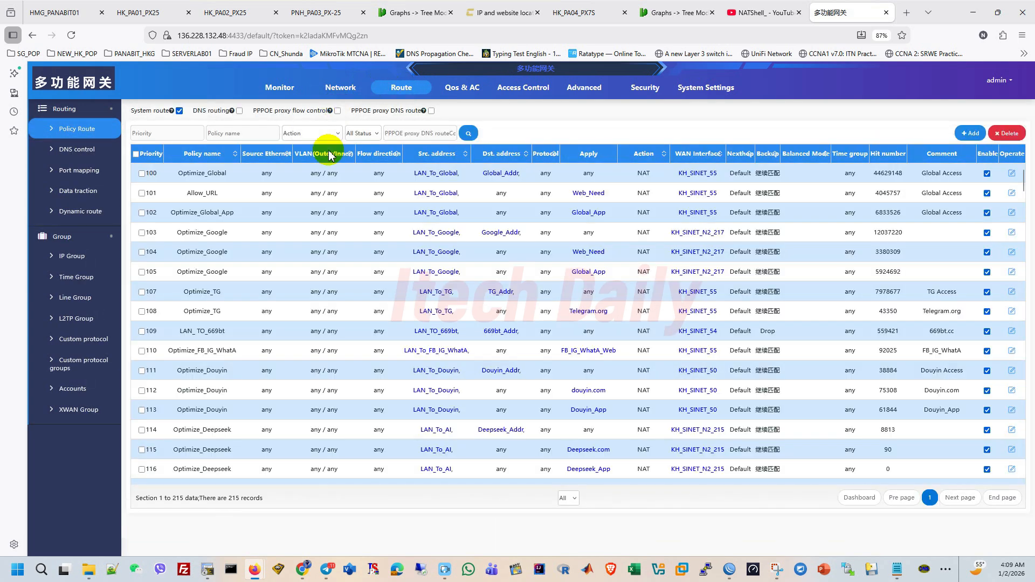
pyautogui.scroll(-15, 339, 261)
pyautogui.scroll(-1, 375, 276)
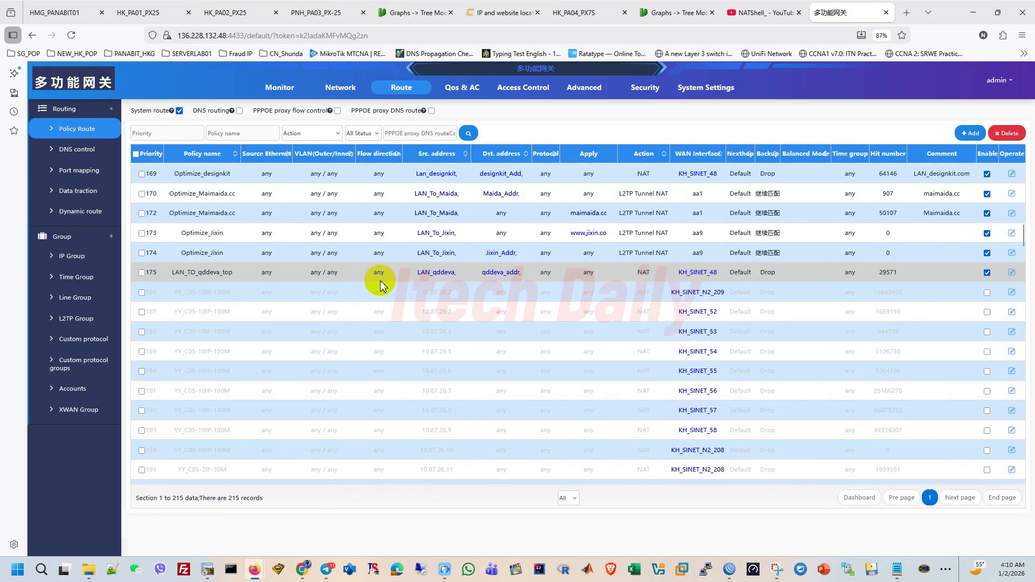
pyautogui.click(1010, 286)
pyautogui.moveTo(279, 138); pyautogui.dragTo(138, 115)
pyautogui.scroll(-2, 244, 139)
pyautogui.scroll(2, 244, 138)
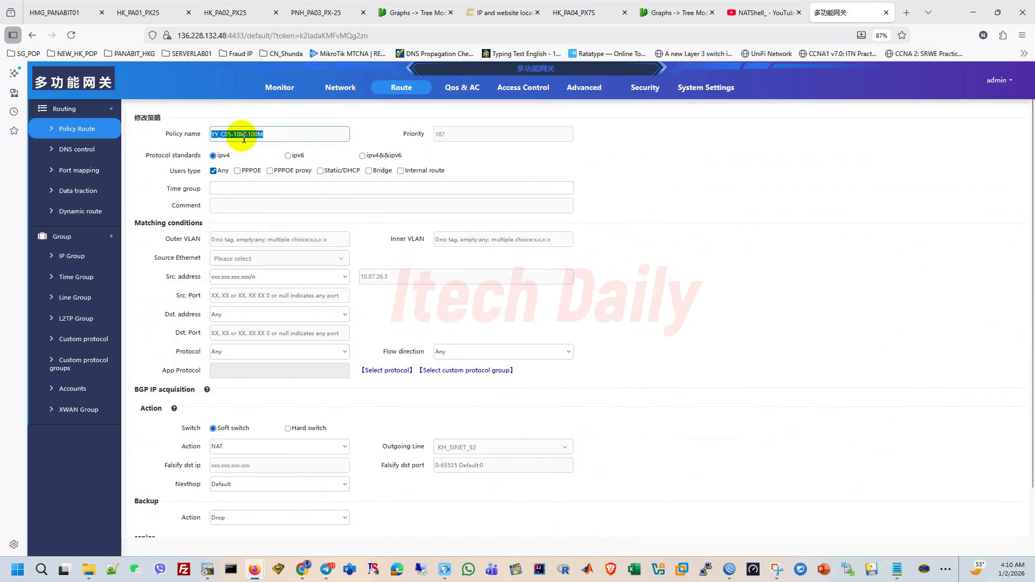
pyautogui.doubleClick(461, 134)
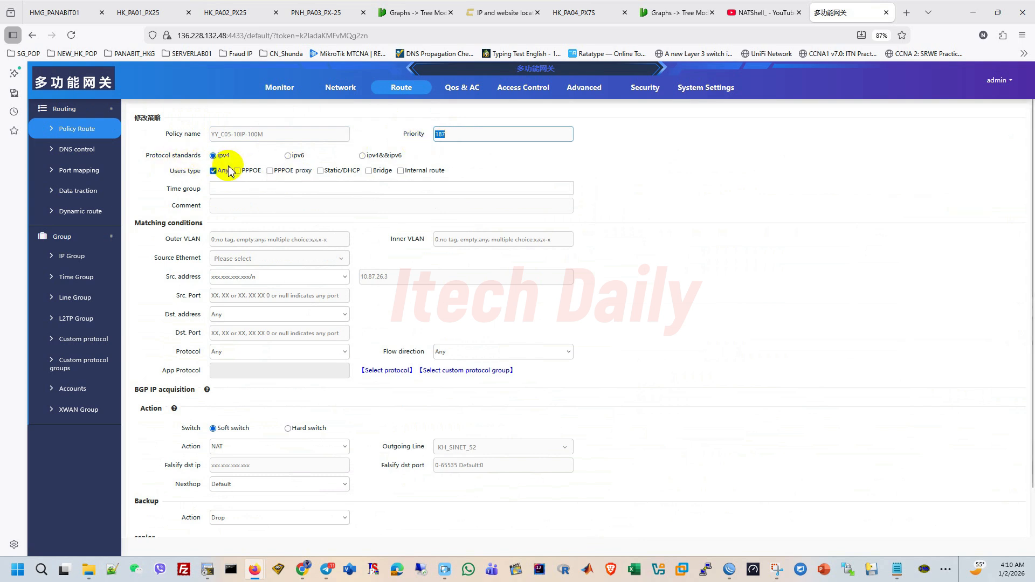
pyautogui.scroll(-2, 230, 172)
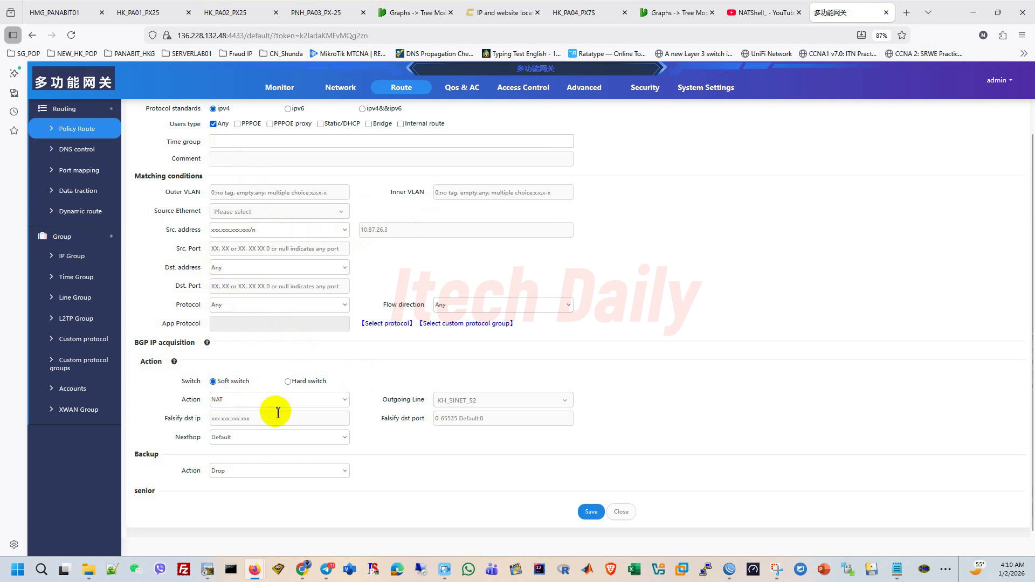
# Set the policy's action to L2TP Tunnel NAT with outgoing line yy-01--GZ1_139.199.158.191, and save it.
pyautogui.click(326, 403)
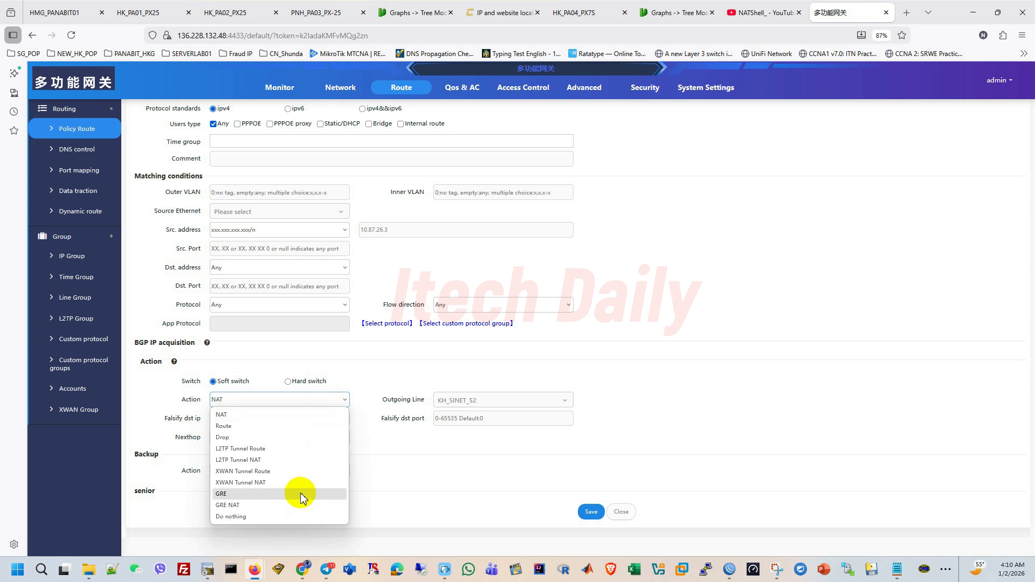
pyautogui.click(279, 459)
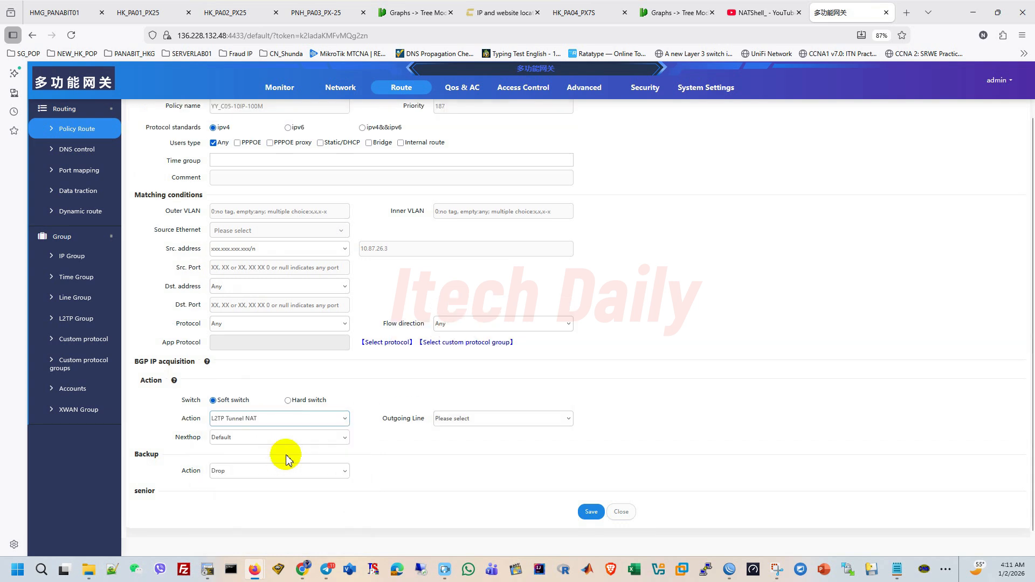
pyautogui.click(452, 421)
pyautogui.scroll(-15, 499, 270)
pyautogui.scroll(15, 497, 298)
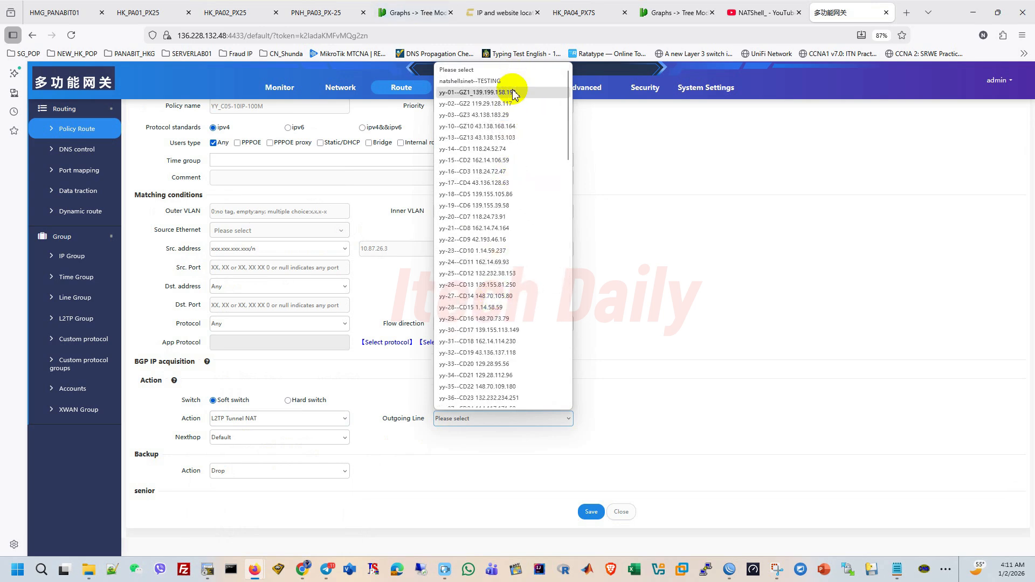
pyautogui.click(482, 94)
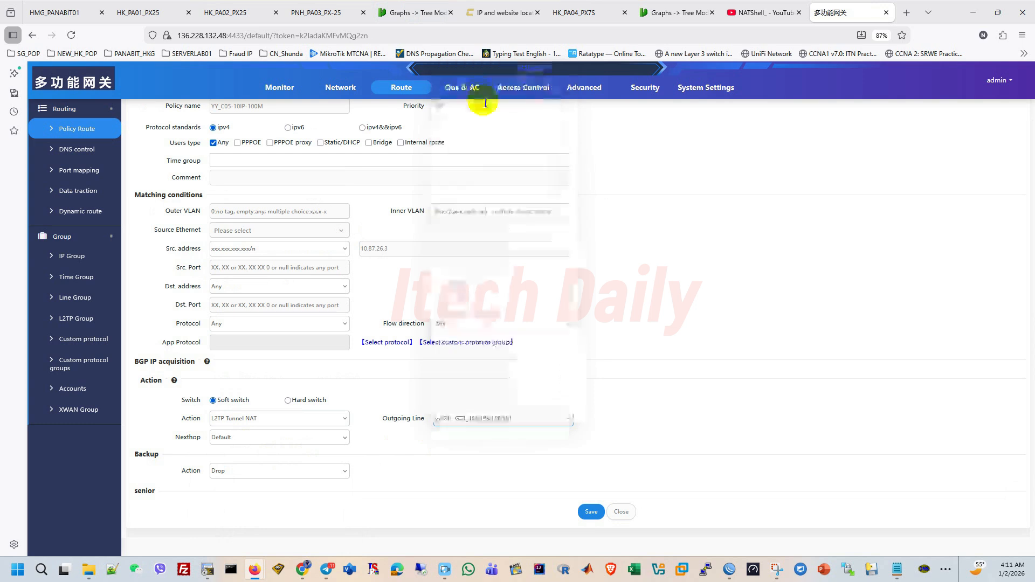
pyautogui.scroll(1, 530, 224)
pyautogui.scroll(-1, 558, 278)
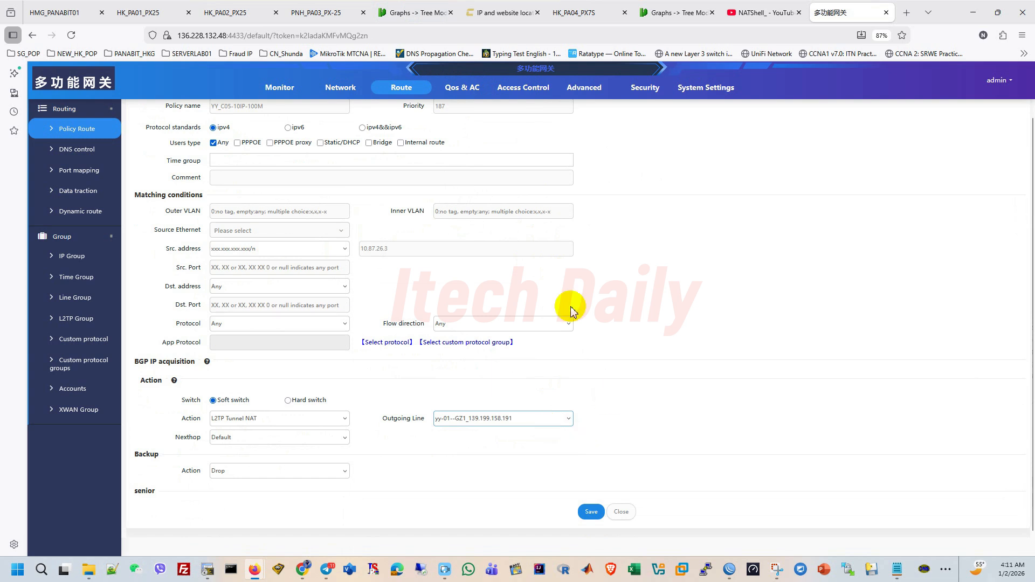
pyautogui.scroll(1, 614, 243)
pyautogui.scroll(-1, 586, 501)
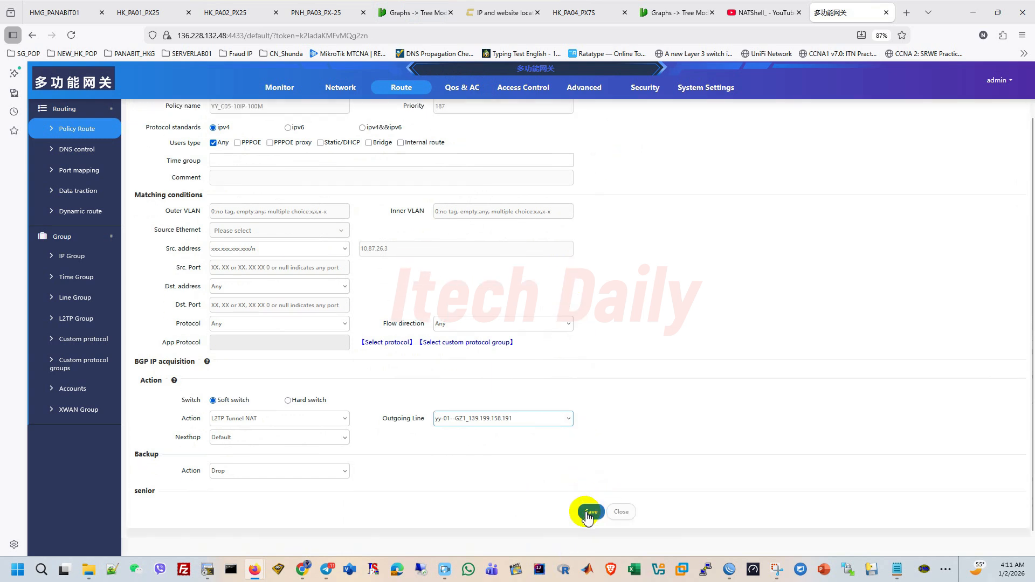
pyautogui.scroll(1, 555, 377)
pyautogui.scroll(-1, 517, 378)
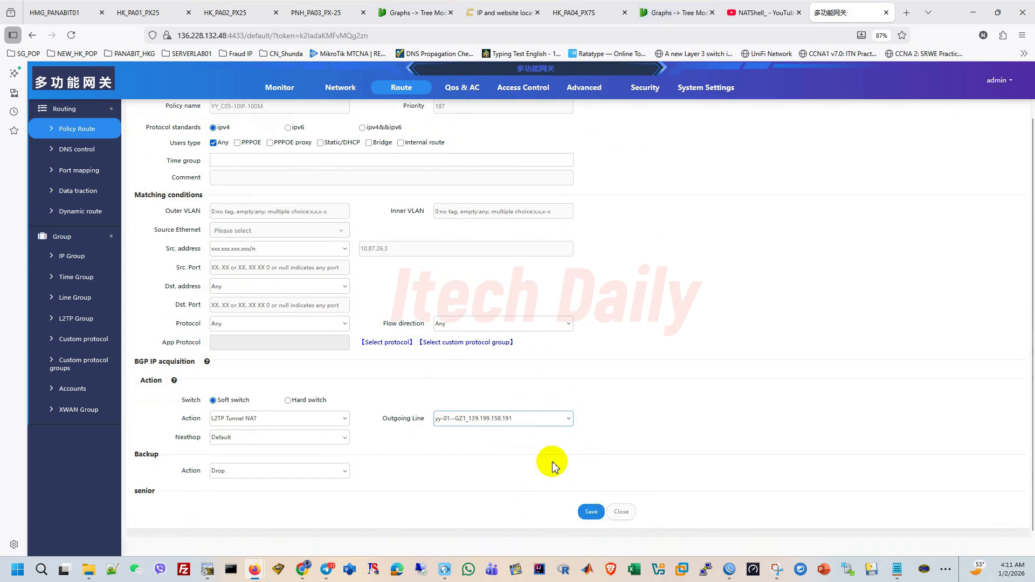
pyautogui.click(591, 512)
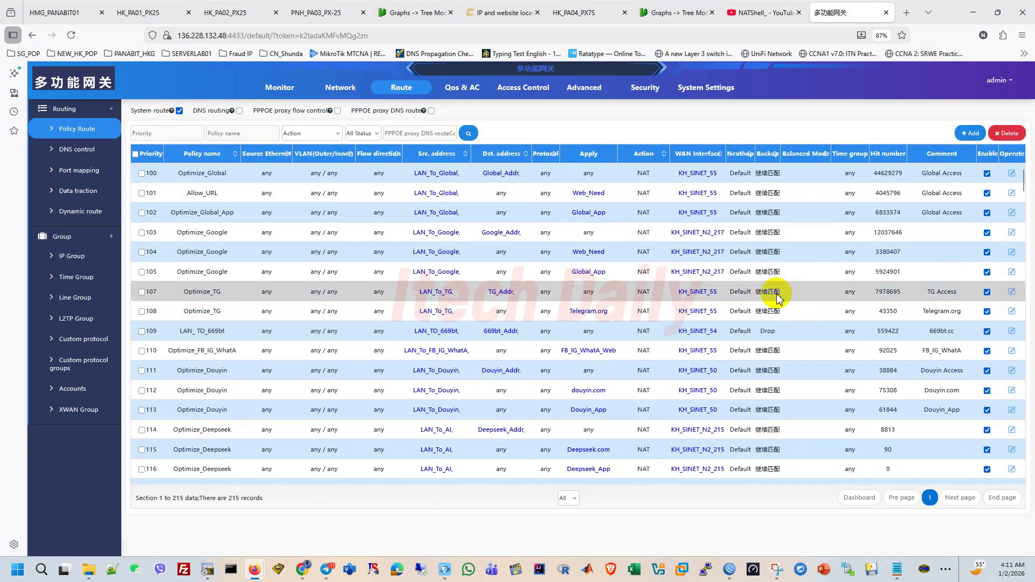
# Enable the priority 187 policy route with source address 10.87.26.3.
pyautogui.scroll(-6, 660, 301)
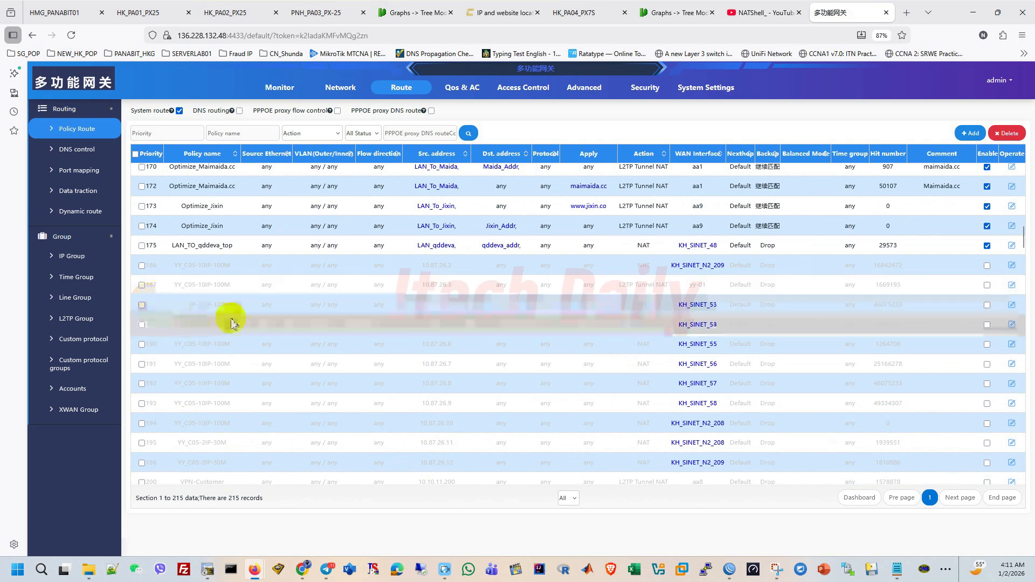
pyautogui.scroll(-2, 227, 287)
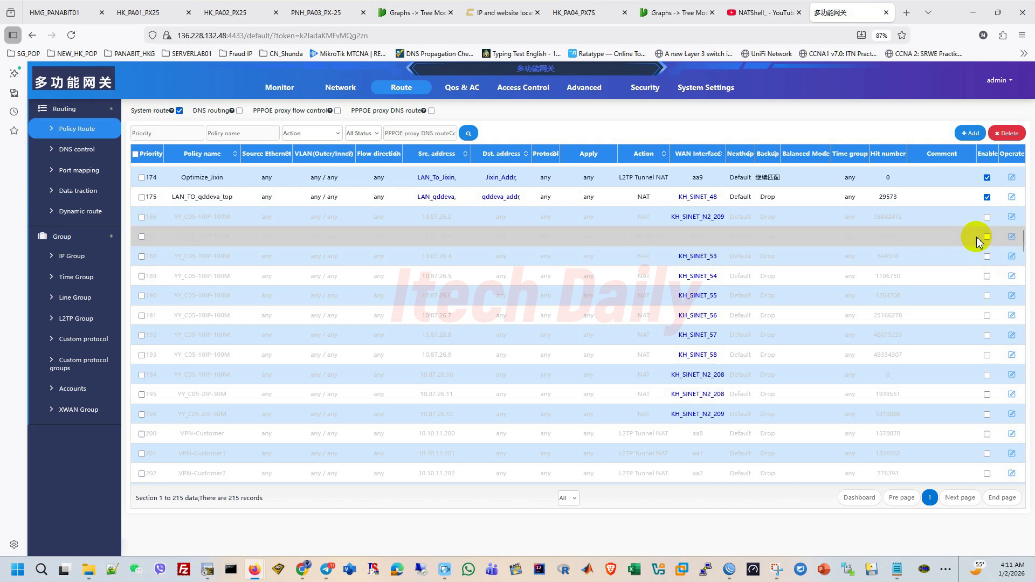
pyautogui.scroll(2, 769, 322)
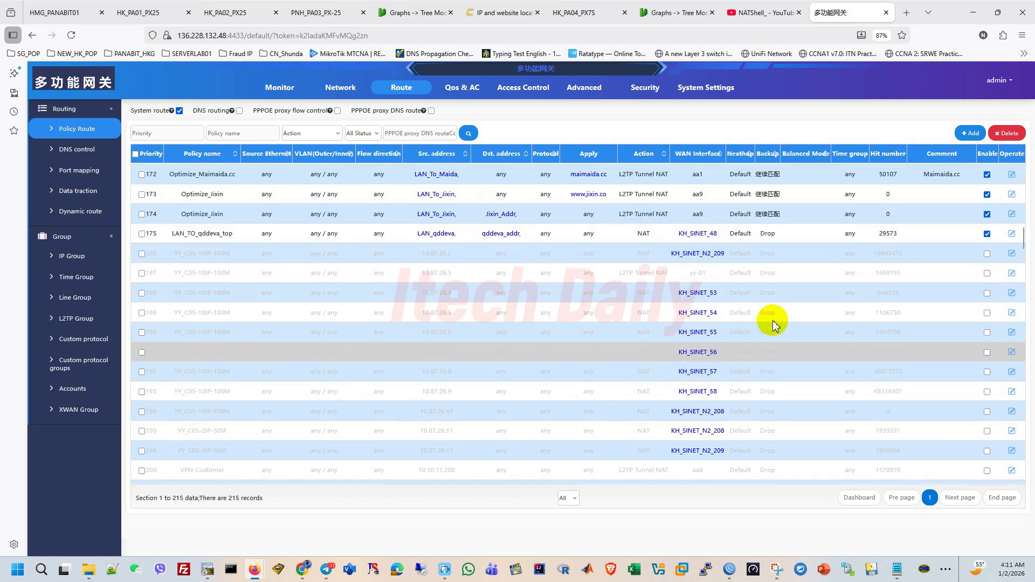
pyautogui.scroll(-2, 730, 335)
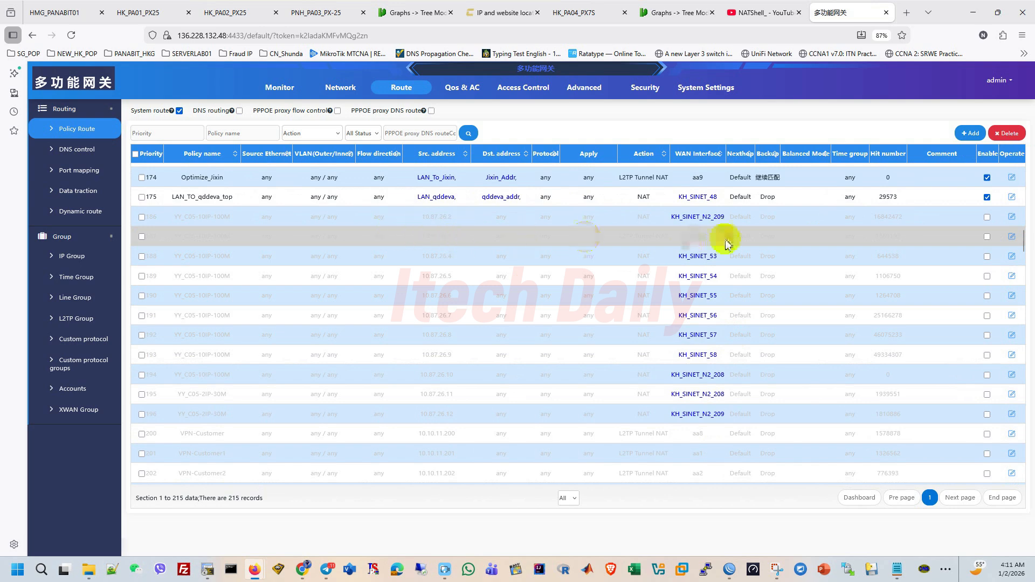
pyautogui.click(987, 237)
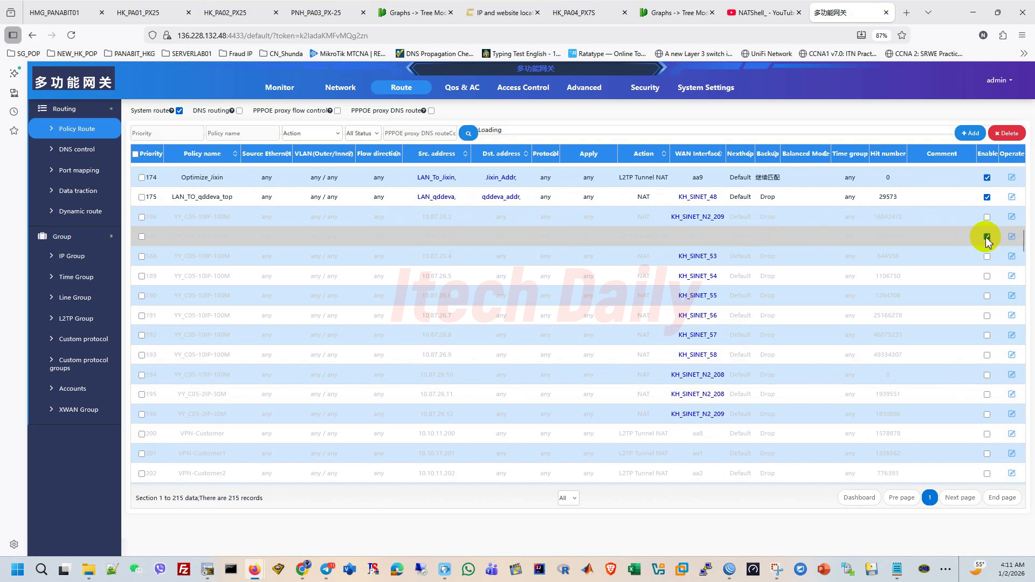
# Disable the priority 187 policy route, confirm, and check its row in the policy list.
pyautogui.scroll(-15, 630, 286)
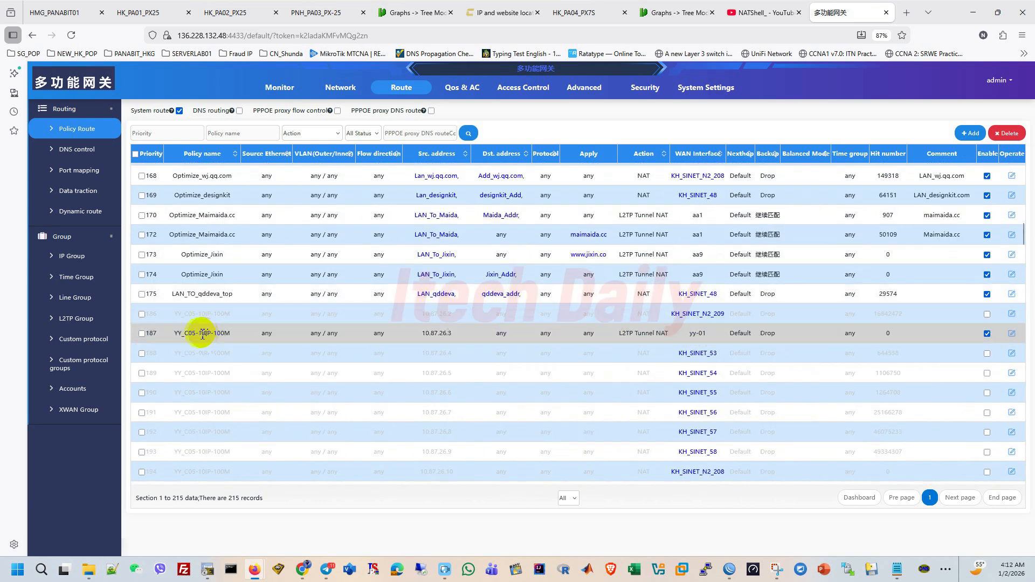
pyautogui.click(987, 333)
pyautogui.click(664, 186)
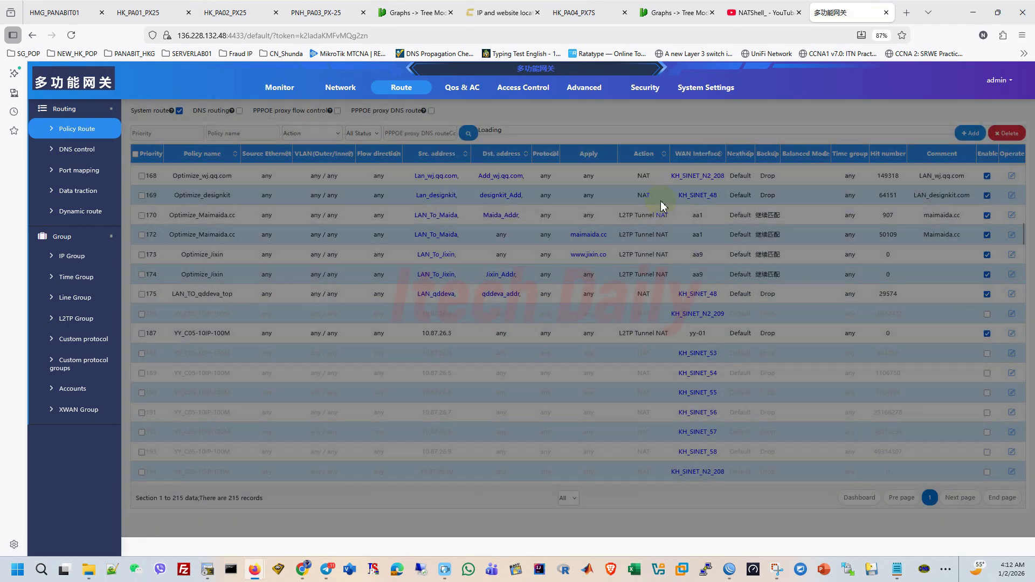
pyautogui.scroll(-15, 864, 349)
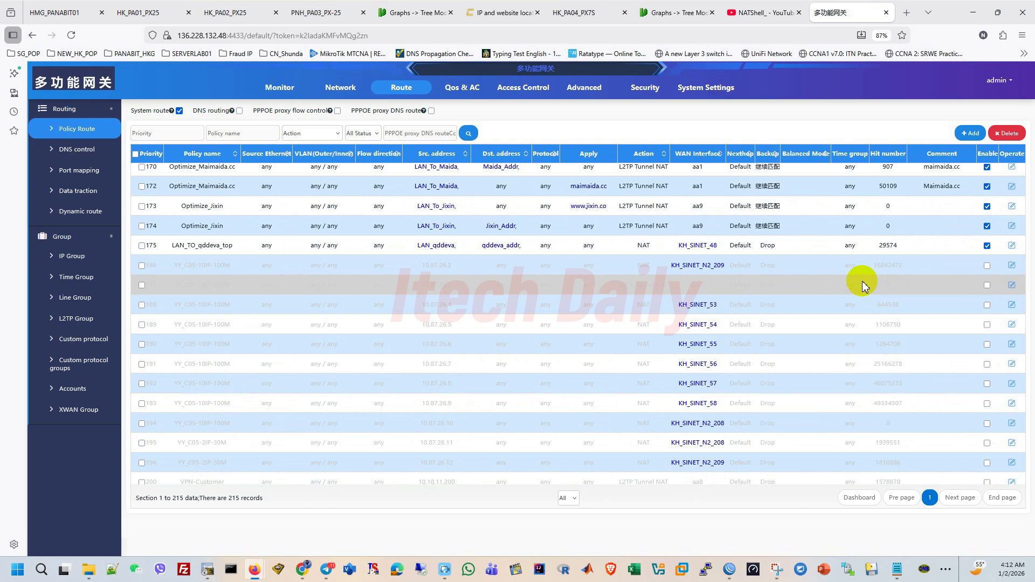
pyautogui.scroll(-2, 723, 286)
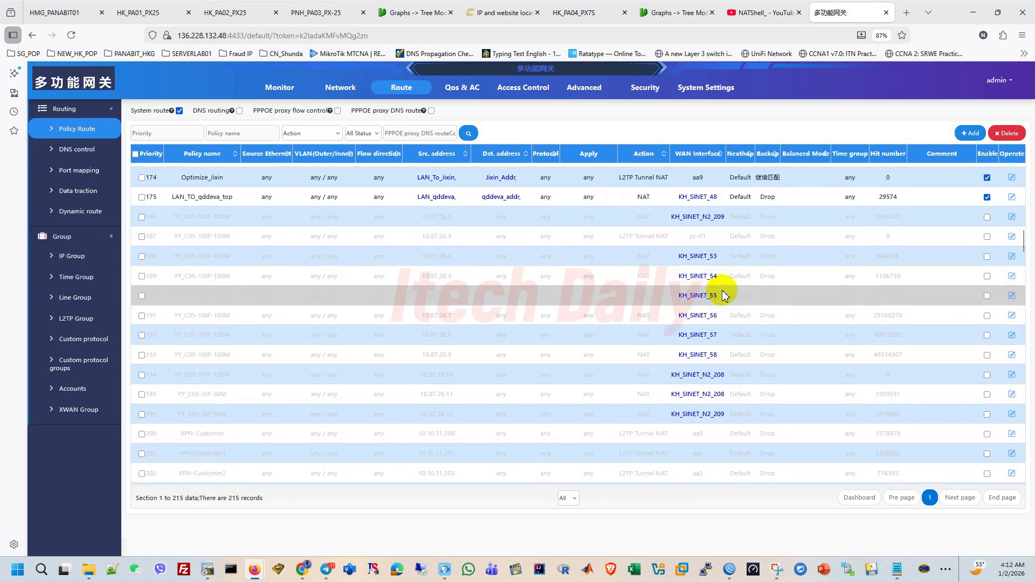